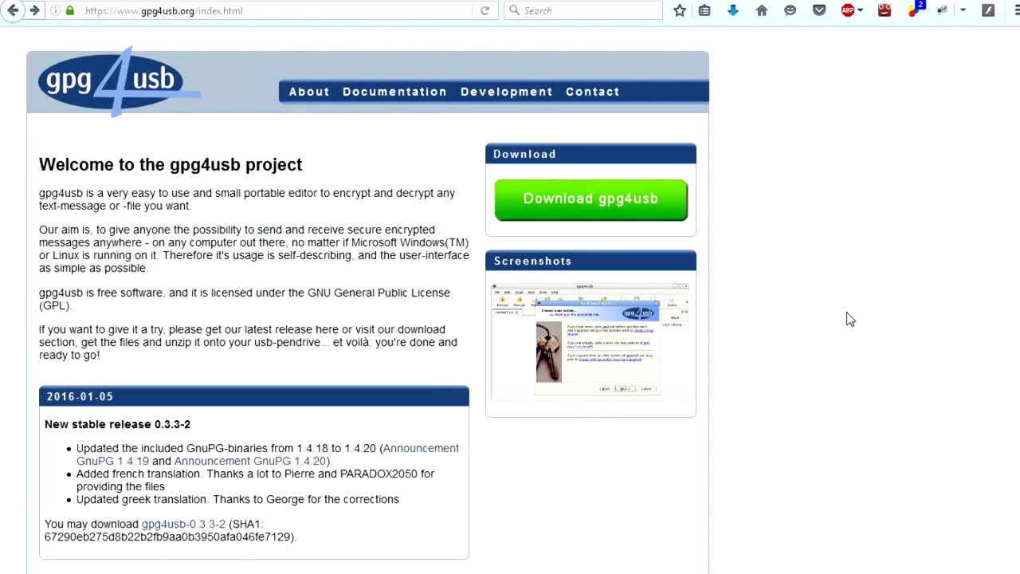
- Download the gpg4usb-0.3.3-2.zip release from the gpg4usb site and save it to the desktop
{"action": "left_click", "coordinate": [588, 255]}
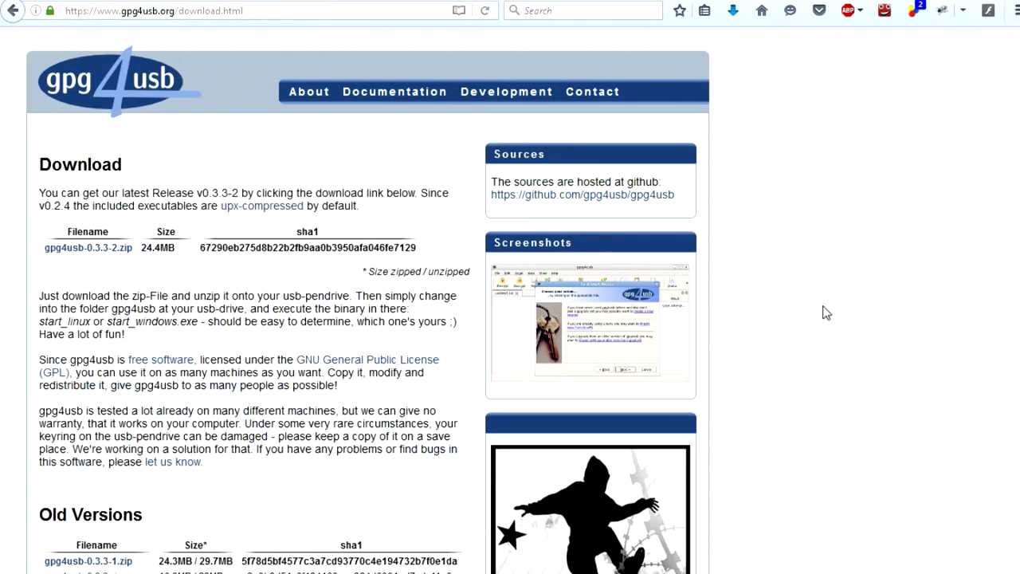
{"action": "left_click", "coordinate": [87, 248]}
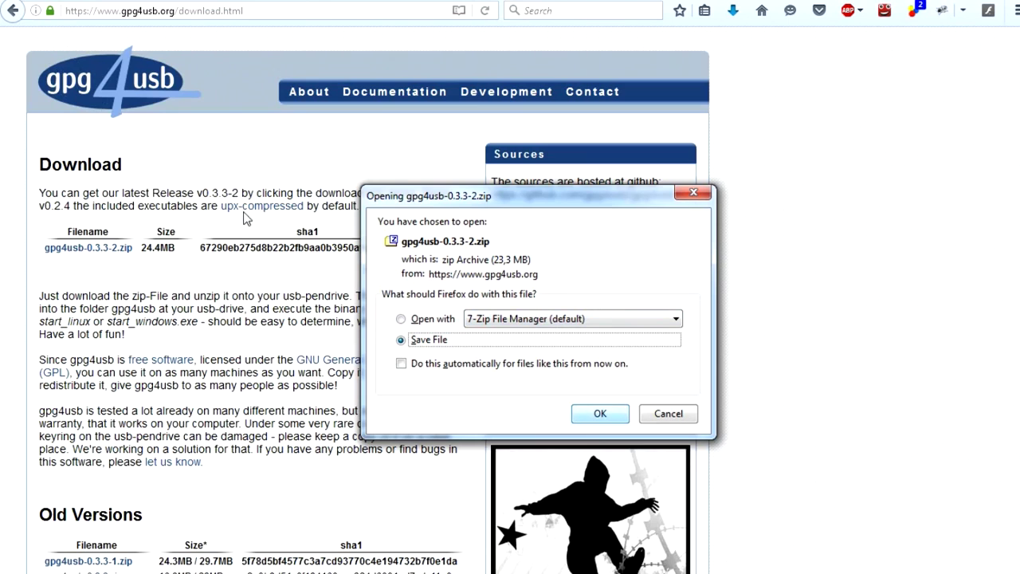
{"action": "key", "text": "Return"}
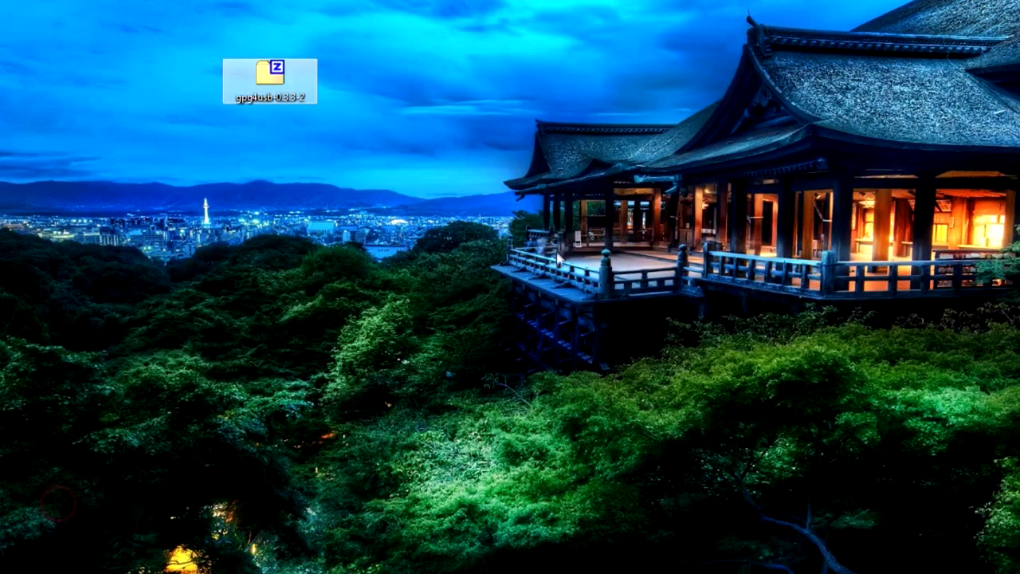
- Extract the zip with 7-Zip into its own gpg4usb-0.3.3-2 folder
{"action": "left_click", "coordinate": [733, 314]}
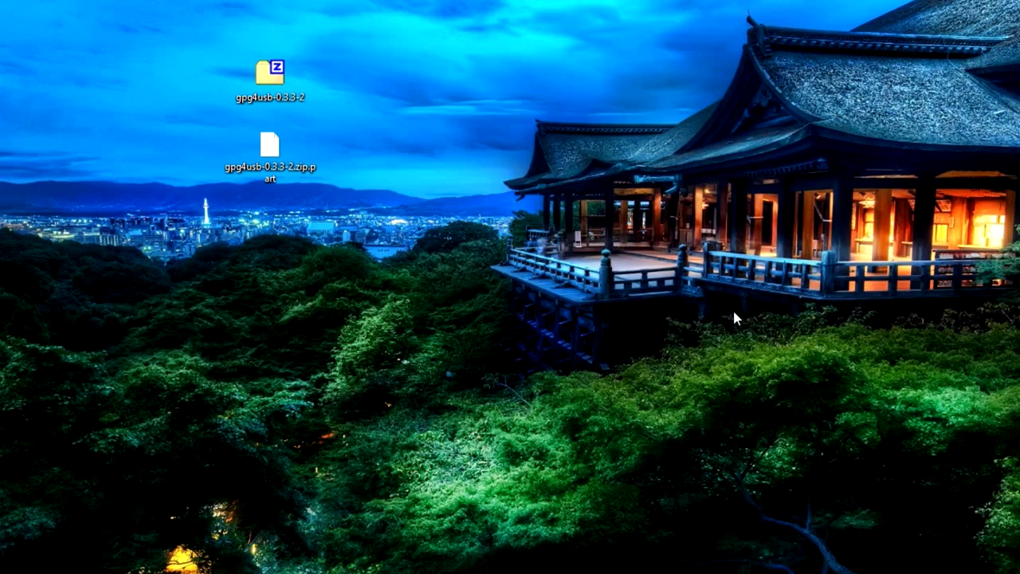
{"action": "right_click", "coordinate": [282, 82]}
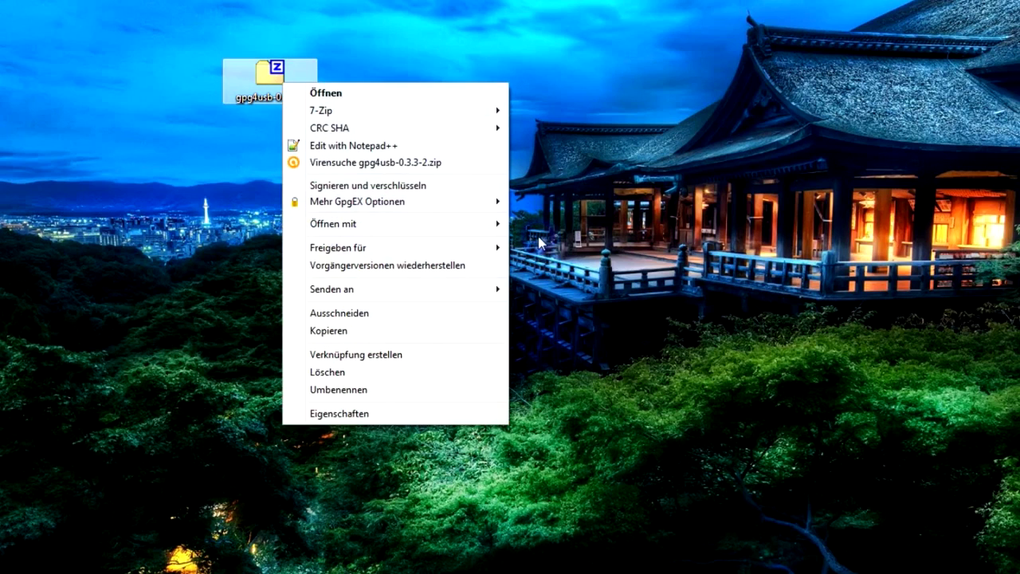
{"action": "key", "text": "Up"}
{"action": "key", "text": "Right"}
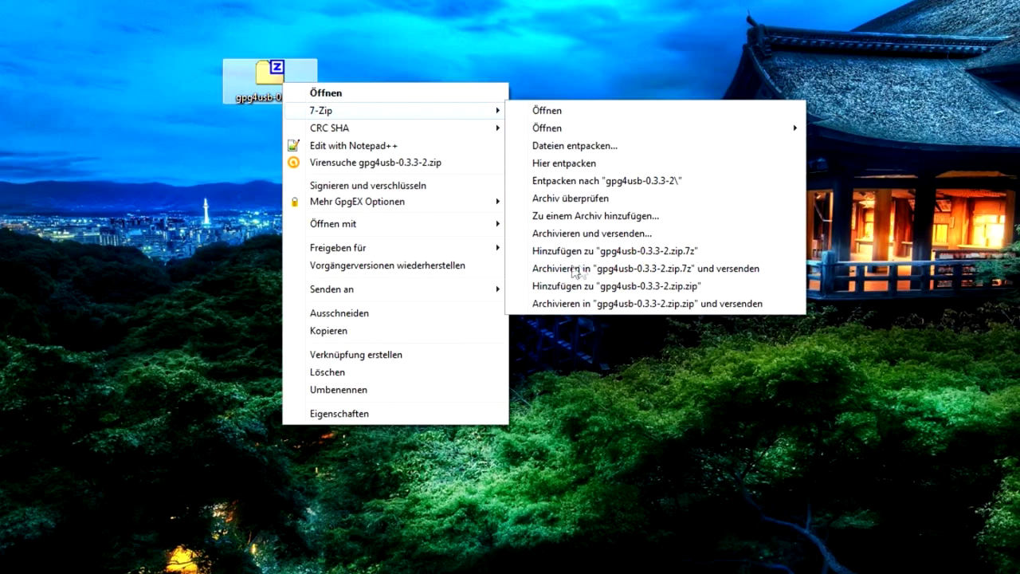
{"action": "key", "text": "Down"}
{"action": "key", "text": "Down"}
{"action": "key", "text": "Down"}
{"action": "key", "text": "Down"}
{"action": "key", "text": "Return"}
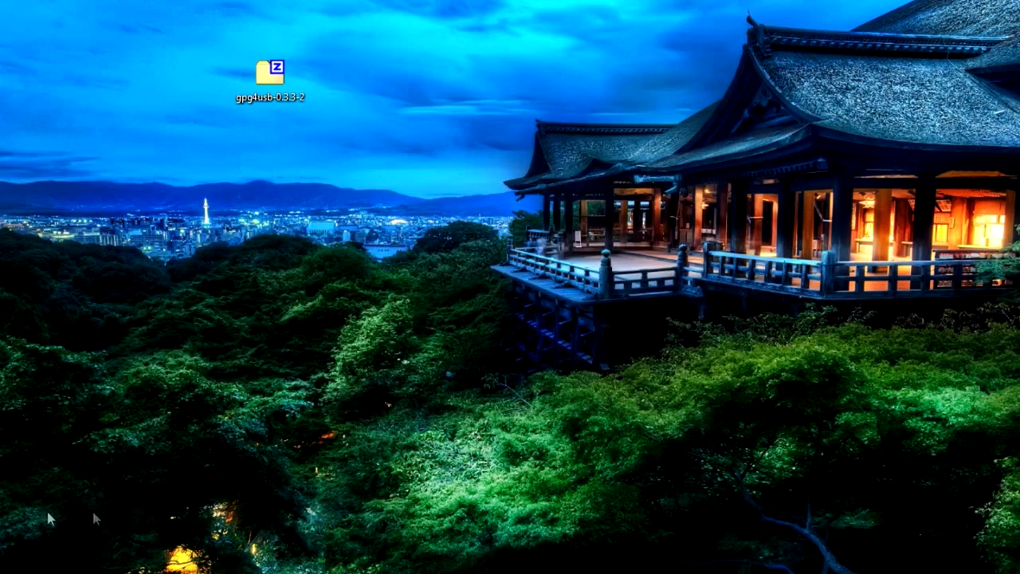
- Open gpg4usb-0.3.3-2, then its gpg4usb subfolder, and run start_windows
{"action": "key", "text": "Down"}
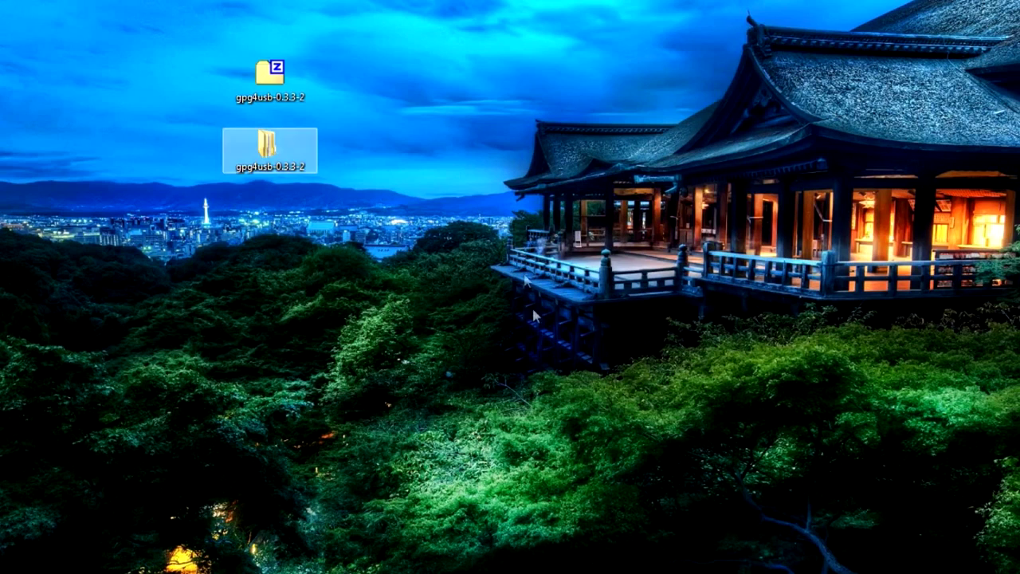
{"action": "key", "text": "Up"}
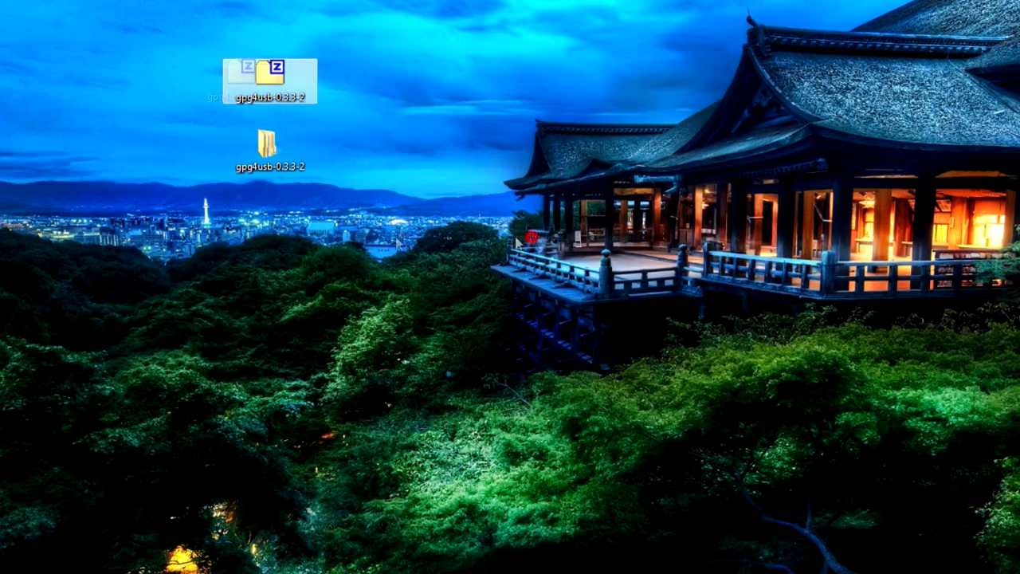
{"action": "key", "text": "Down"}
{"action": "key", "text": "Return"}
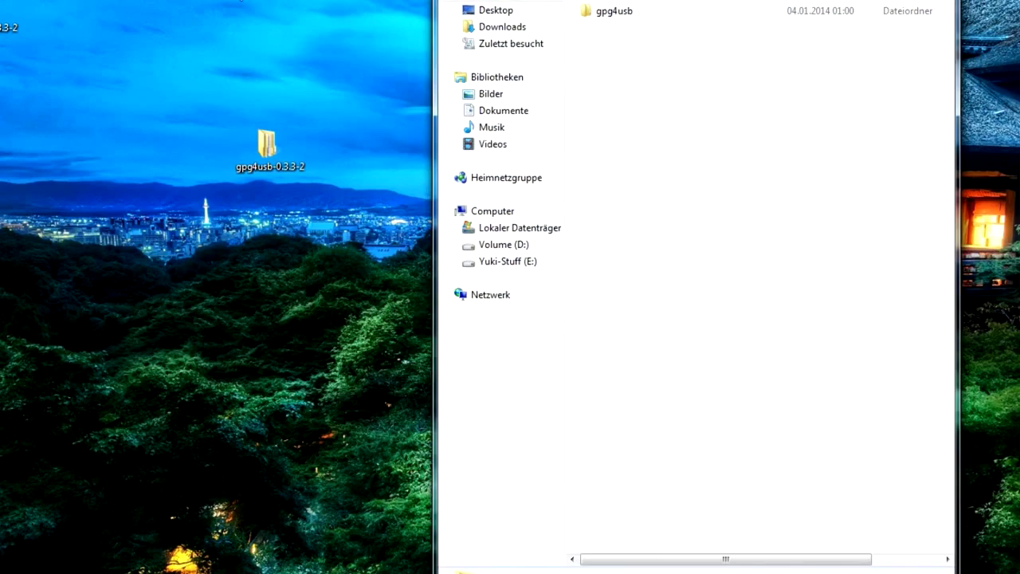
{"action": "key", "text": "Down"}
{"action": "key", "text": "Return"}
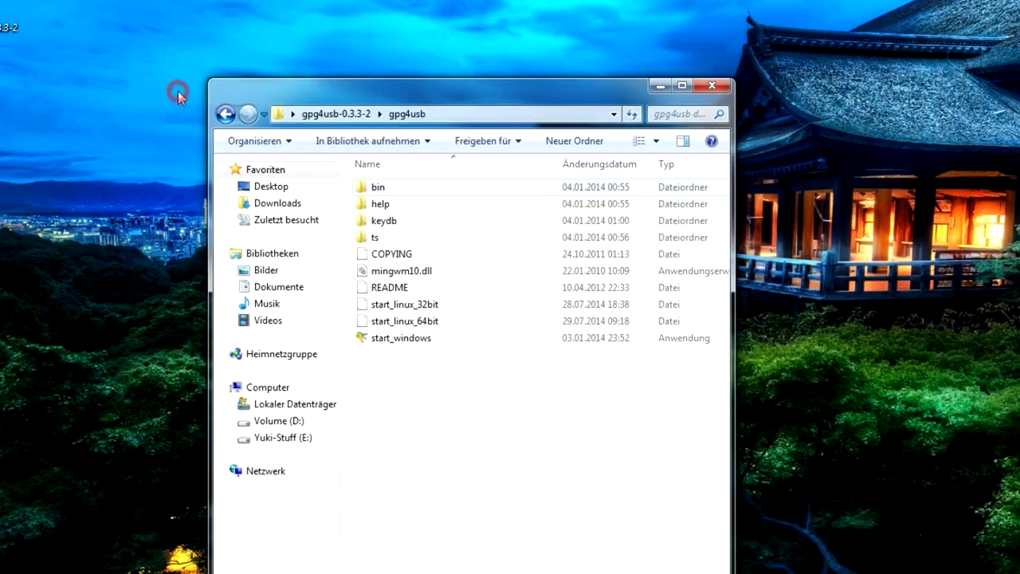
{"action": "key", "text": "End"}
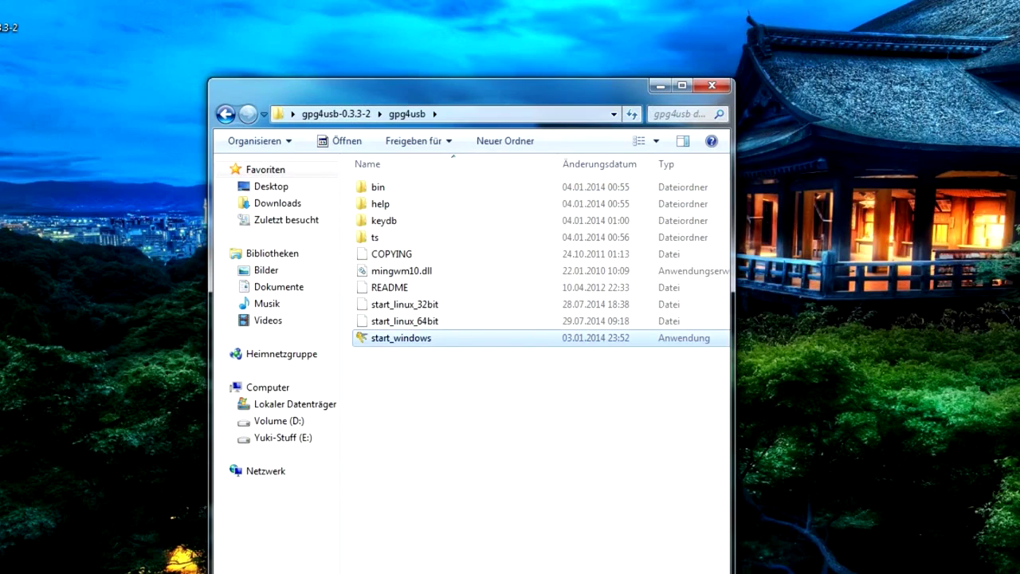
{"action": "key", "text": "Return"}
{"action": "left_click", "coordinate": [660, 85]}
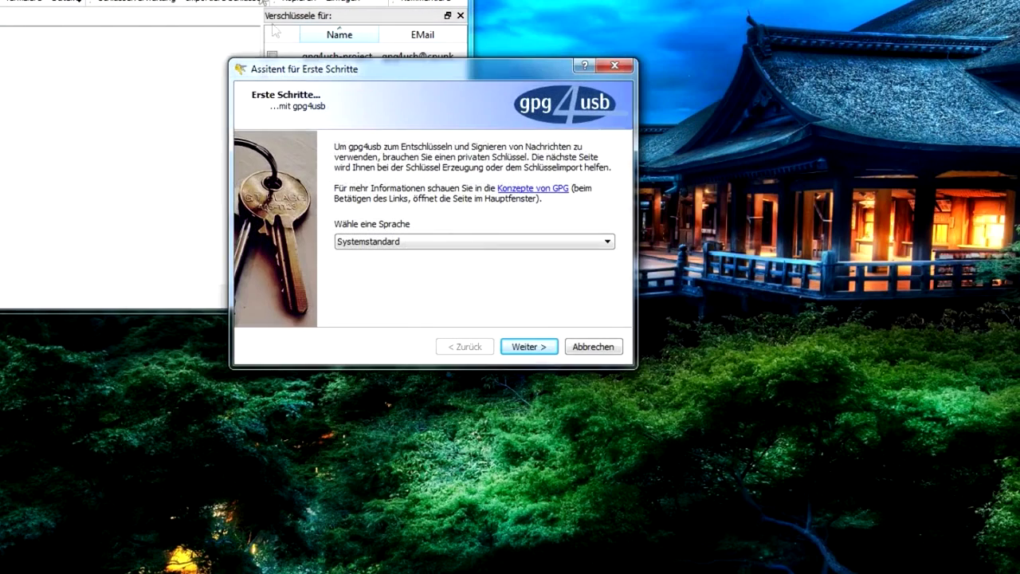
- Choose U.S. English in the First Start Wizard and finish it, leaving an empty untitled1.txt
{"action": "key", "text": "alt+Down"}
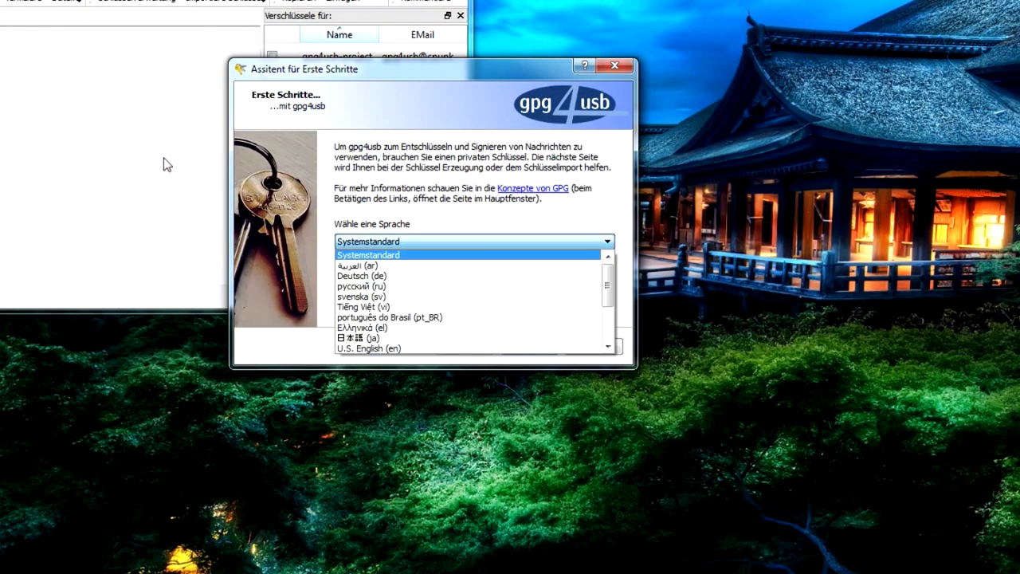
{"action": "key", "text": "Down"}
{"action": "key", "text": "Down"}
{"action": "key", "text": "Down"}
{"action": "key", "text": "Down"}
{"action": "key", "text": "Down"}
{"action": "key", "text": "Down"}
{"action": "key", "text": "Down"}
{"action": "key", "text": "Down"}
{"action": "left_click", "coordinate": [166, 234]}
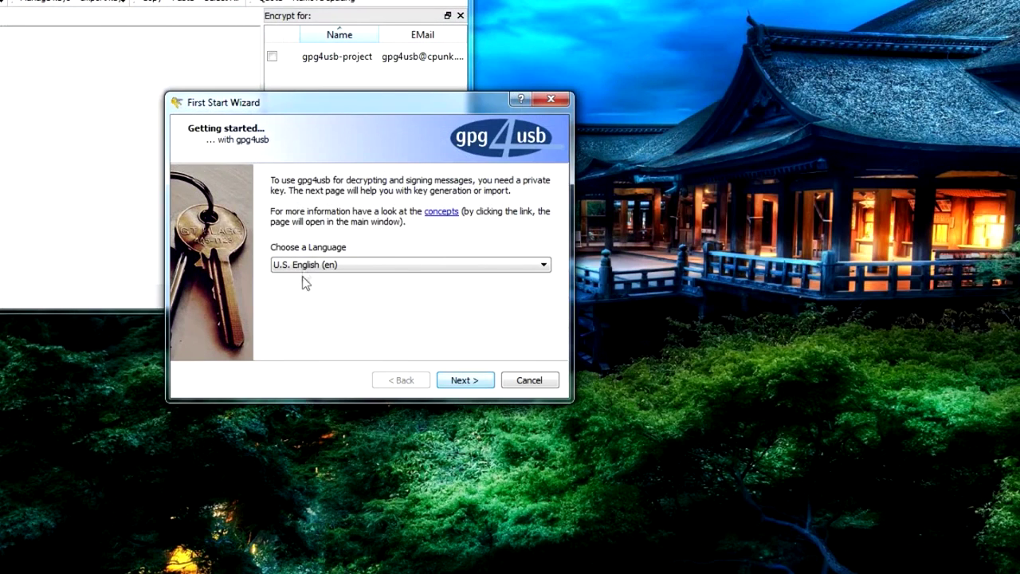
{"action": "key", "text": "Return"}
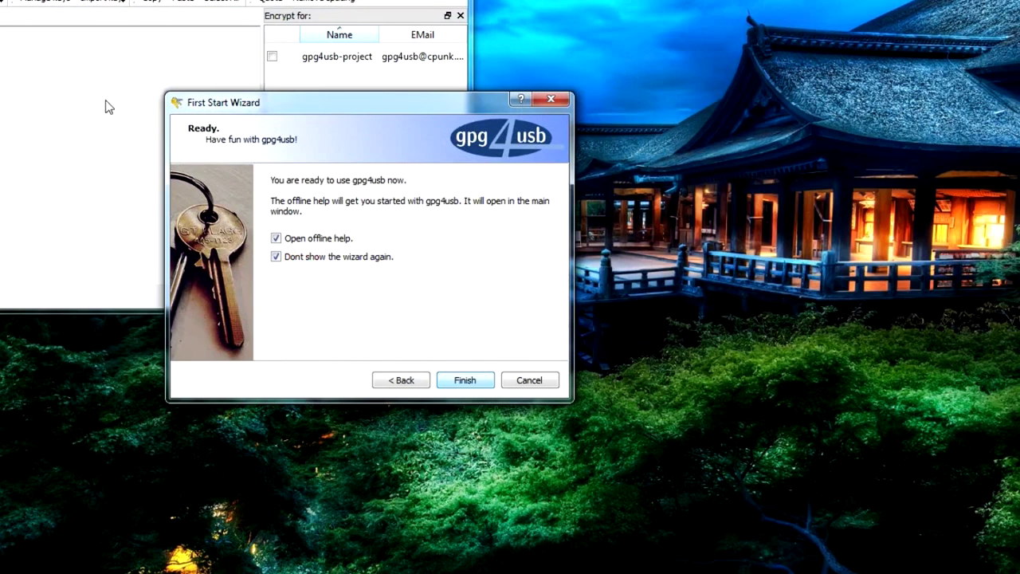
{"action": "left_click", "coordinate": [125, 125]}
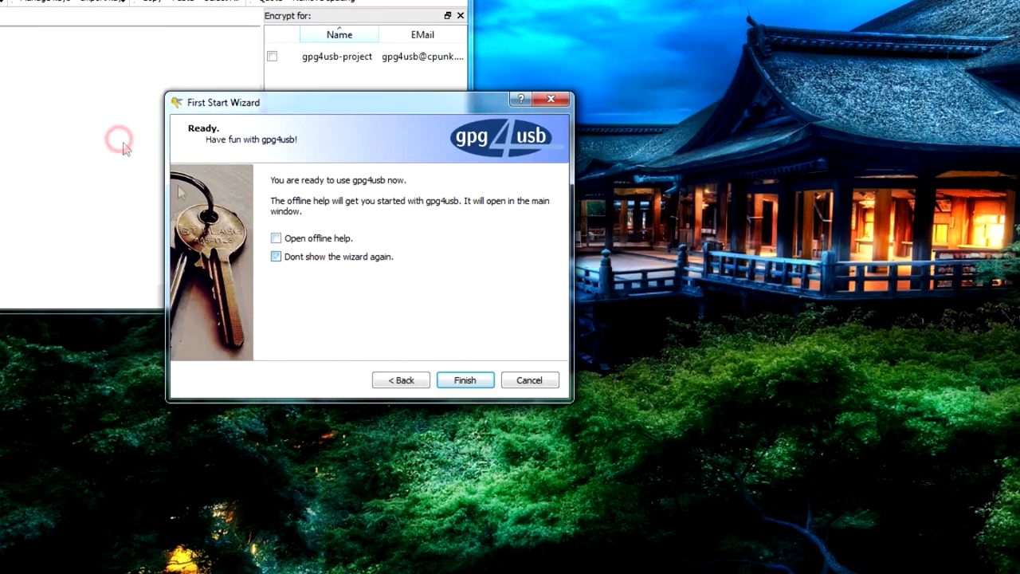
{"action": "key", "text": "Return"}
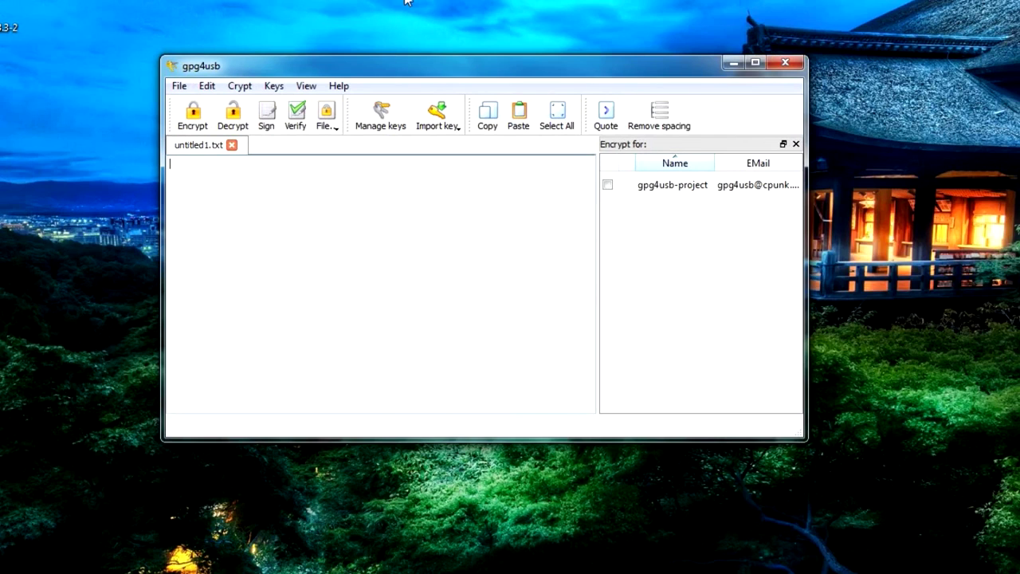
- Start a new keypair in Key Management with the user's name, comment 'no commen' and Never Expire ticked
{"action": "key", "text": "ctrl+k"}
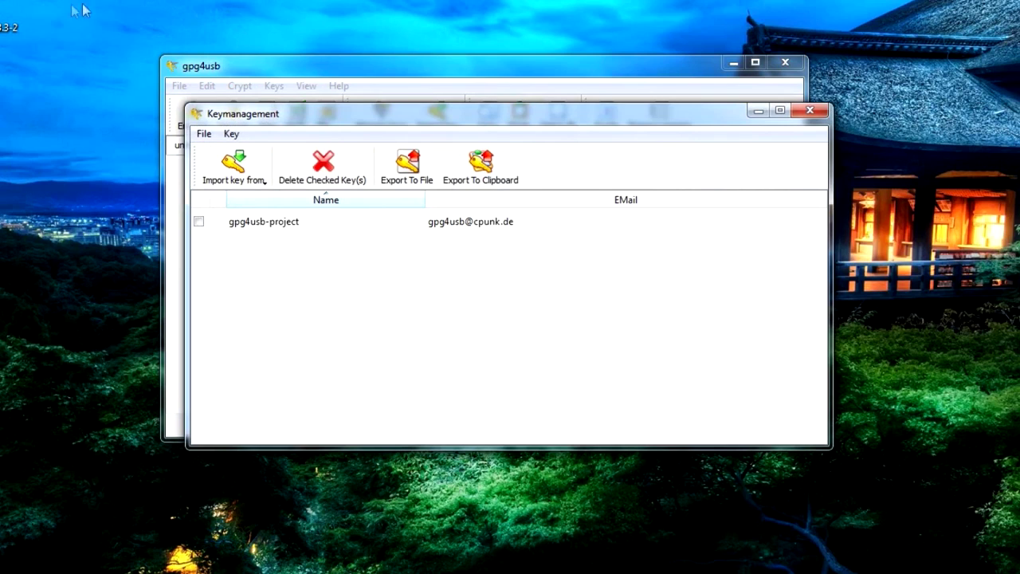
{"action": "key", "text": "alt+k"}
{"action": "key", "text": "Down"}
{"action": "key", "text": "Return"}
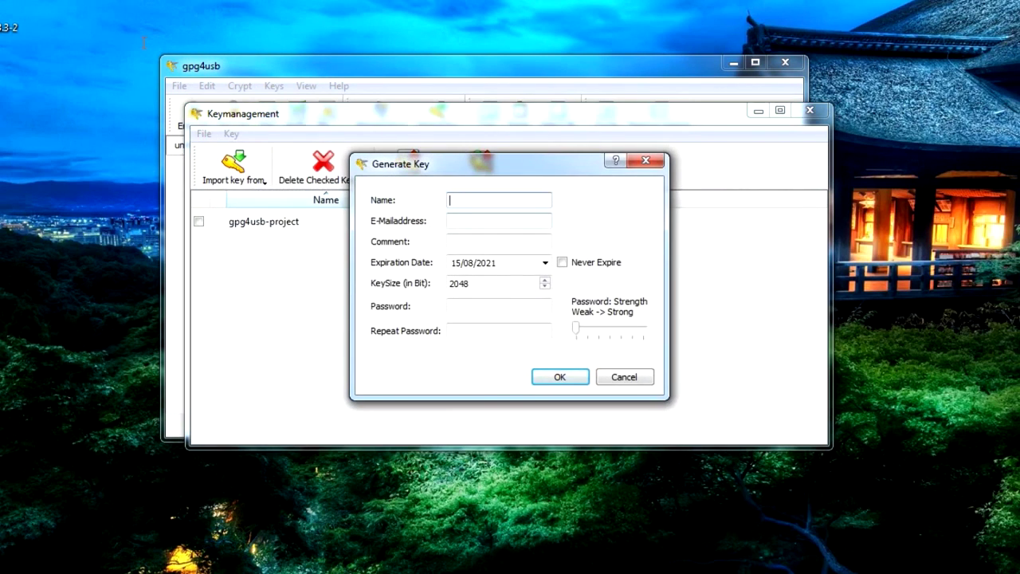
{"action": "type", "text": "ZeroCool"}
{"action": "key", "text": "Tab"}
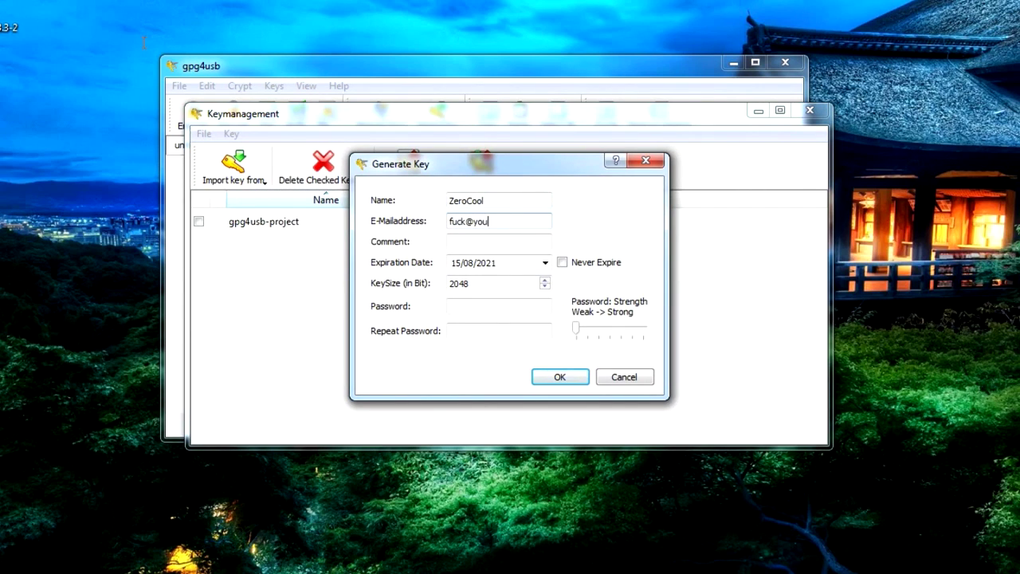
{"action": "key", "text": "Tab"}
{"action": "type", "text": "no commen"}
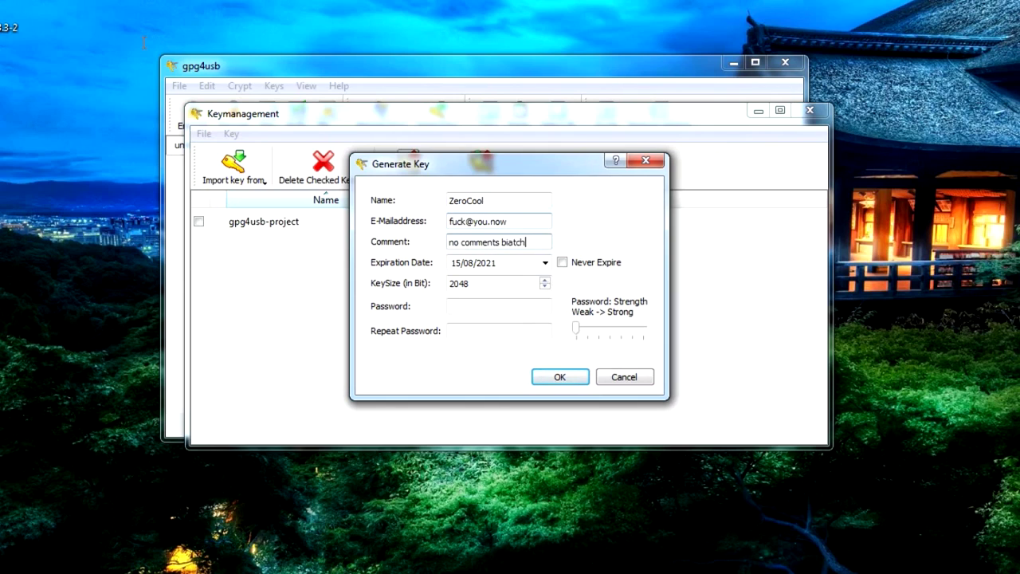
{"action": "key", "text": "Tab"}
{"action": "key", "text": "Tab"}
{"action": "key", "text": "space"}
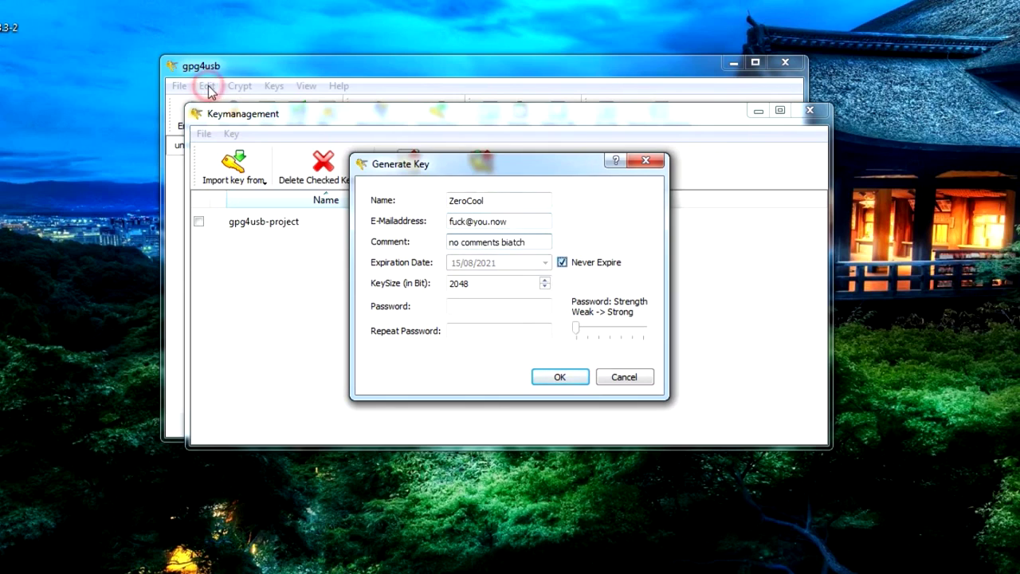
- Enter and repeat the key password, generate the keypair, and dismiss the notices
{"action": "key", "text": "Tab"}
{"action": "key", "text": "Tab"}
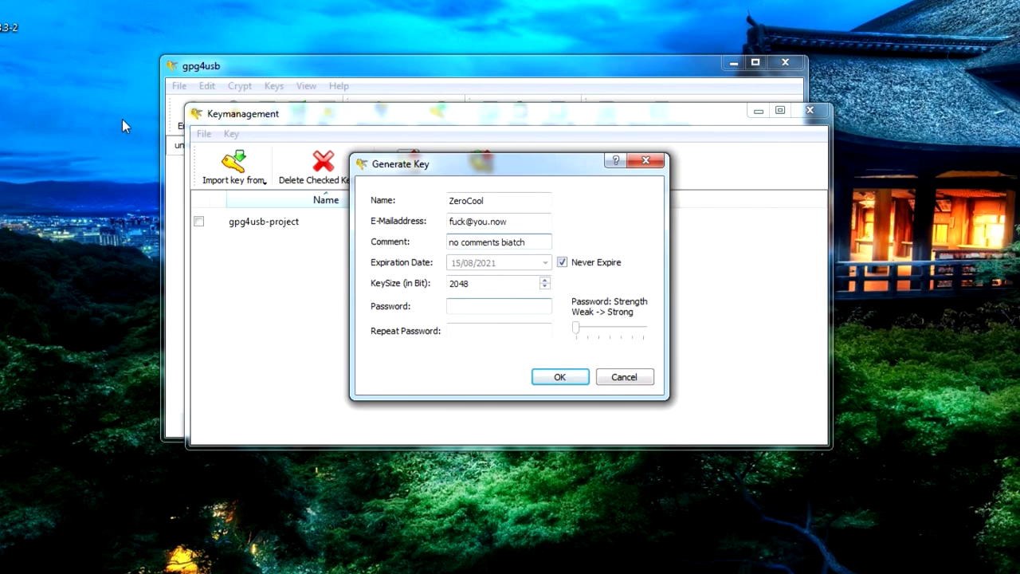
{"action": "type", "text": "123456"}
{"action": "key", "text": "BackSpace"}
{"action": "key", "text": "BackSpace"}
{"action": "key", "text": "BackSpace"}
{"action": "key", "text": "BackSpace"}
{"action": "key", "text": "BackSpace"}
{"action": "key", "text": "BackSpace"}
{"action": "type", "text": "1234567890123456"}
{"action": "key", "text": "Tab"}
{"action": "type", "text": "1234567890"}
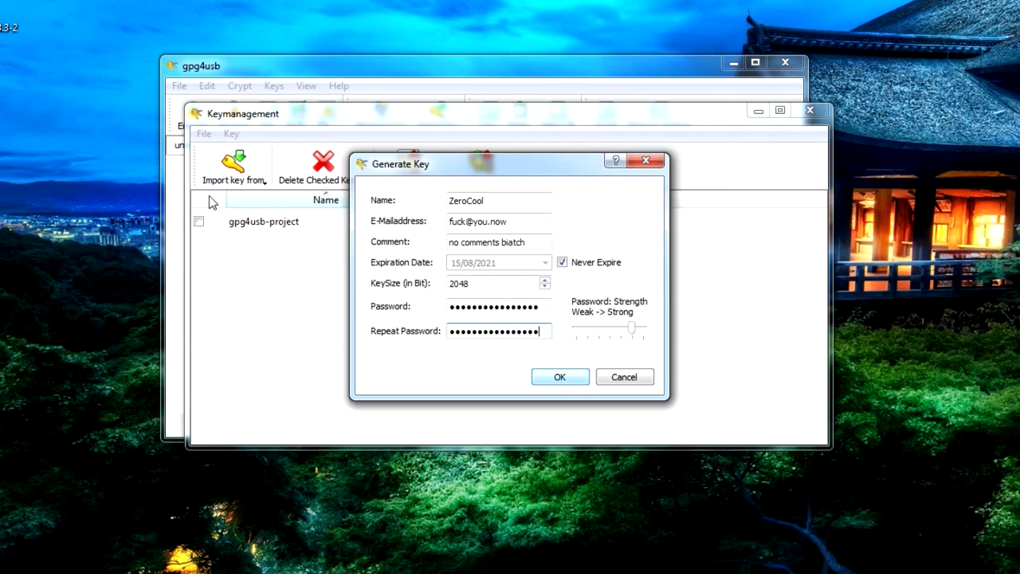
{"action": "key", "text": "Return"}
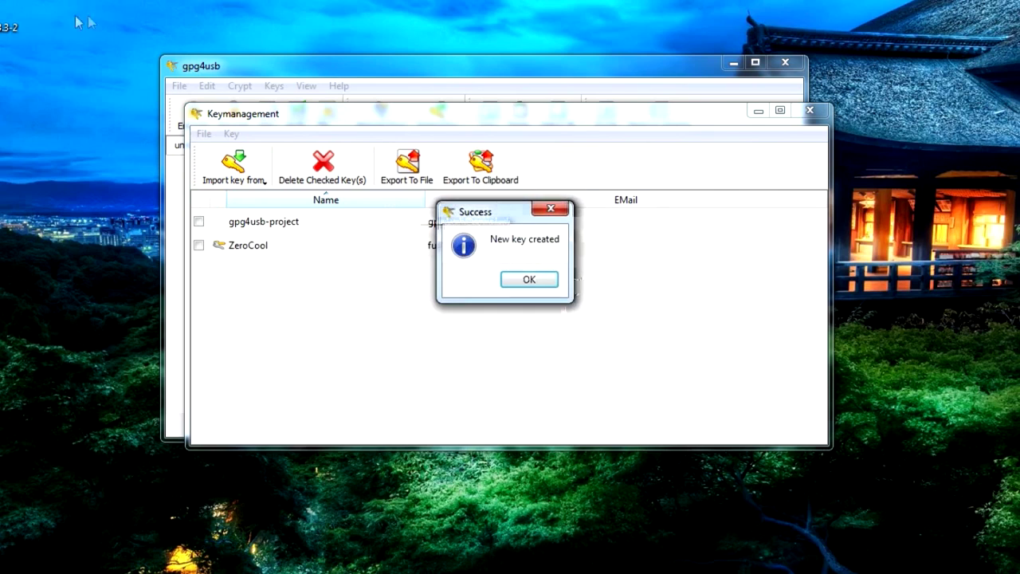
{"action": "key", "text": "Return"}
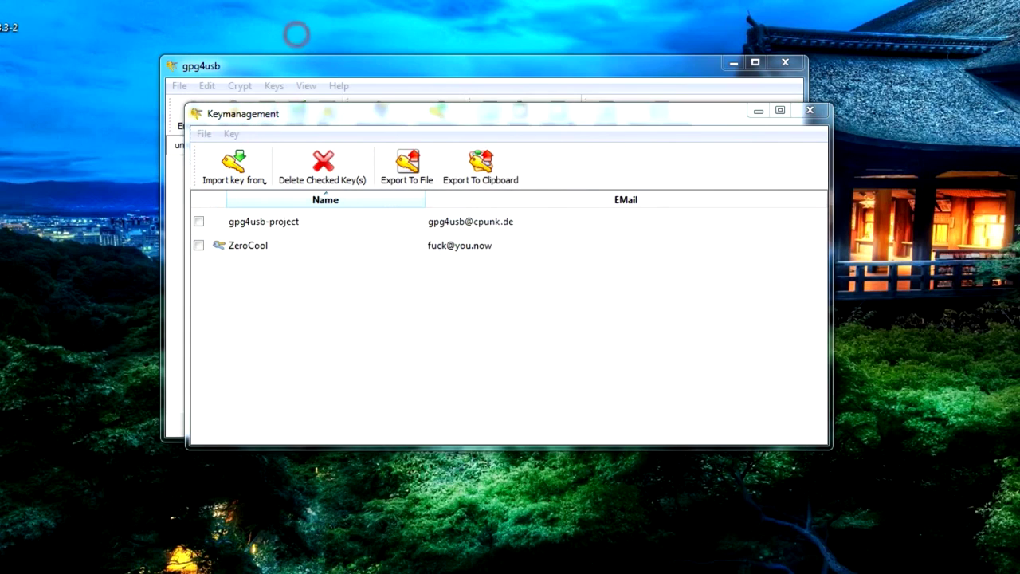
{"action": "key", "text": "Return"}
{"action": "key", "text": "space"}
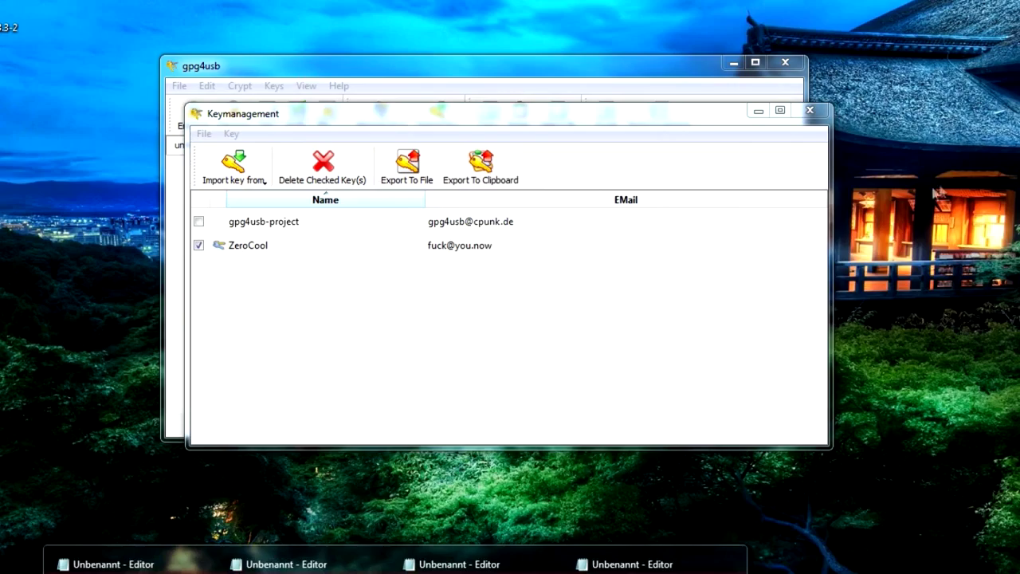
- Paste the second PGP public key block below the first in Notepad
{"action": "left_click", "coordinate": [701, 564]}
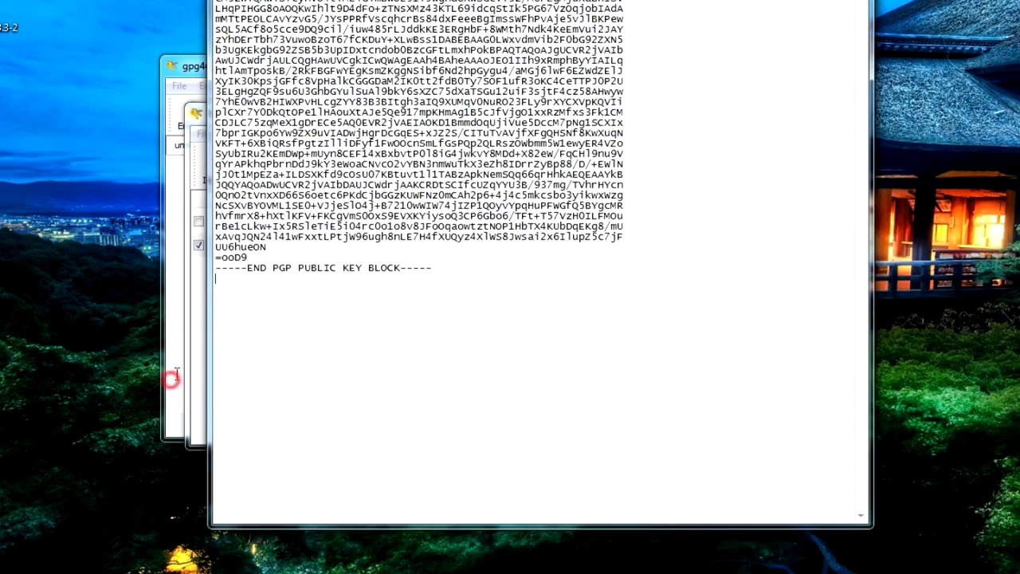
{"action": "key", "text": "ctrl+v"}
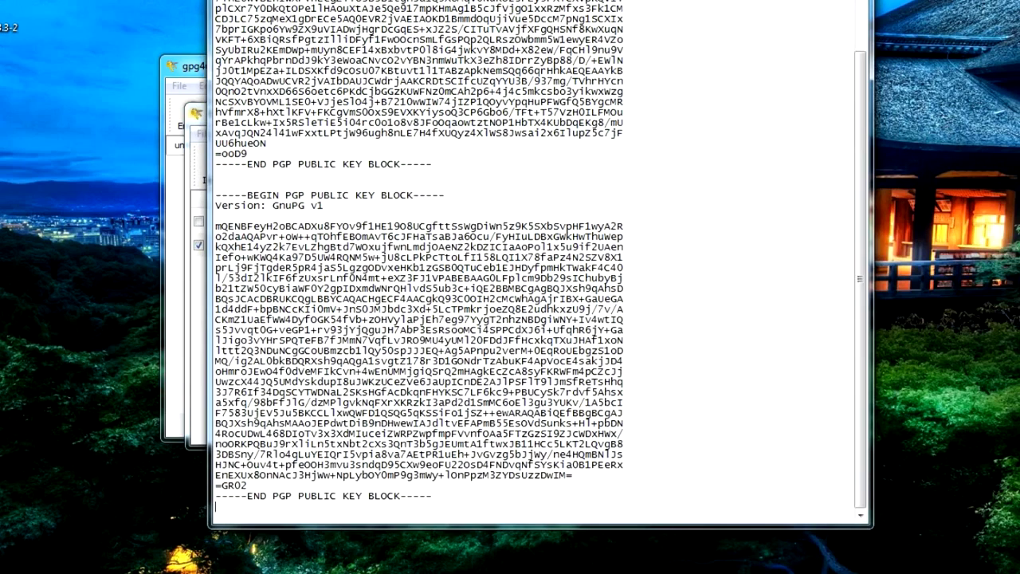
{"action": "key", "text": "shift+Up"}
{"action": "key", "text": "shift+Up"}
{"action": "key", "text": "shift+Up"}
{"action": "key", "text": "shift+Up"}
{"action": "key", "text": "shift+Up"}
{"action": "key", "text": "shift+Up"}
{"action": "key", "text": "shift+Up"}
{"action": "key", "text": "shift+Up"}
{"action": "key", "text": "shift+Up"}
{"action": "key", "text": "shift+Up"}
{"action": "key", "text": "shift+Up"}
{"action": "key", "text": "shift+Up"}
{"action": "key", "text": "shift+Up"}
{"action": "key", "text": "shift+Up"}
{"action": "key", "text": "shift+Up"}
{"action": "key", "text": "shift+Up"}
{"action": "key", "text": "shift+Up"}
{"action": "key", "text": "shift+Up"}
{"action": "key", "text": "shift+Up"}
{"action": "key", "text": "shift+Up"}
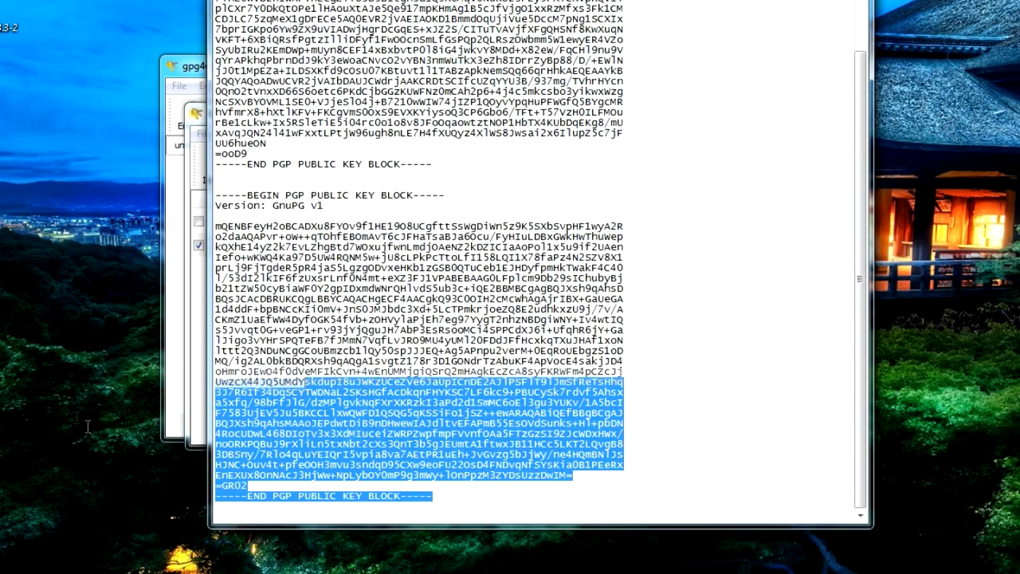
{"action": "key", "text": "shift+Up"}
{"action": "key", "text": "shift+Up"}
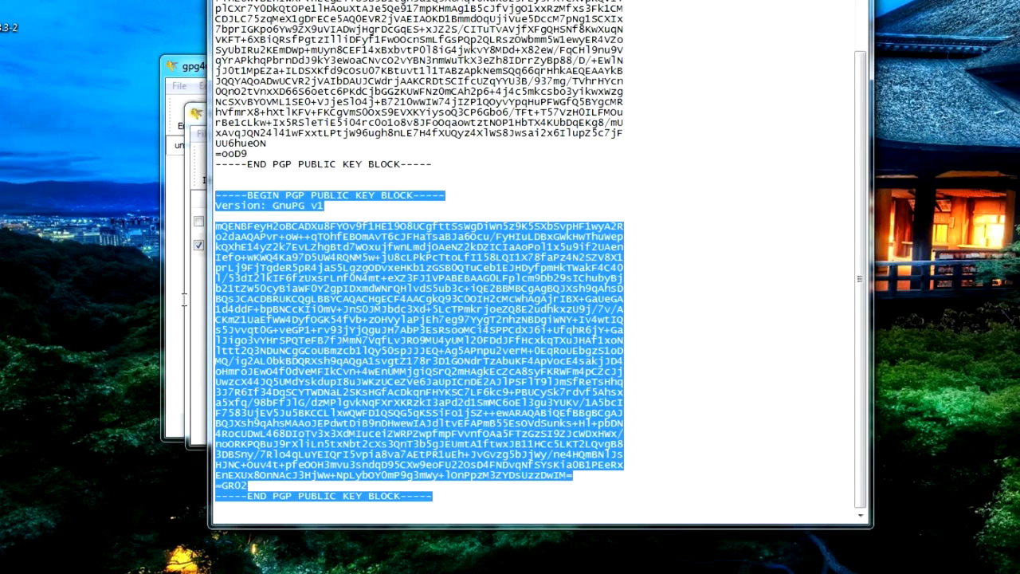
{"action": "left_click", "coordinate": [183, 300]}
- Copy the first public key block and minimise Notepad
{"action": "scroll", "coordinate": [351, 350], "scroll_direction": "up", "scroll_amount": 3}
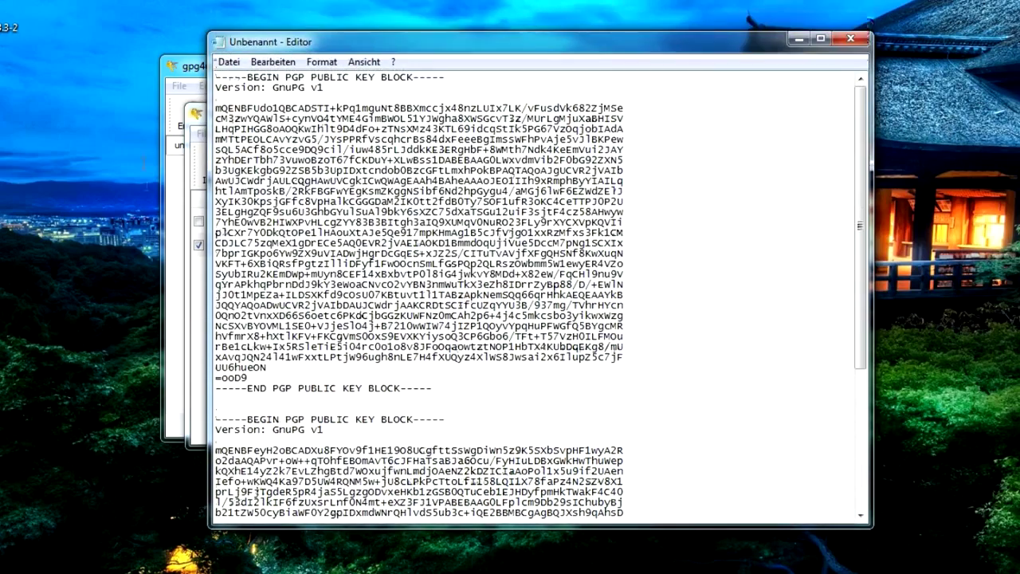
{"action": "left_click_drag", "start_coordinate": [432, 389], "coordinate": [215, 77]}
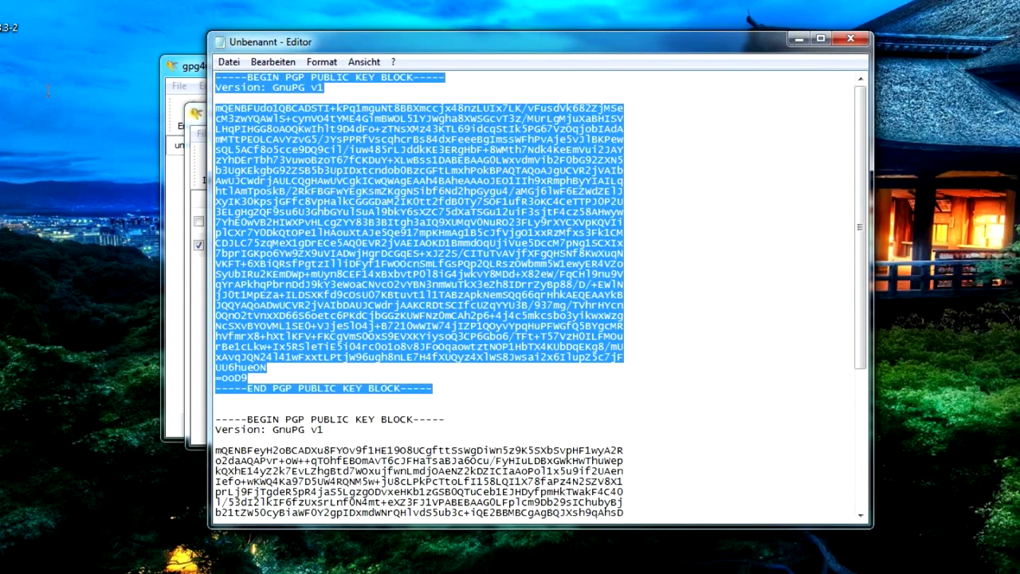
{"action": "right_click", "coordinate": [260, 161]}
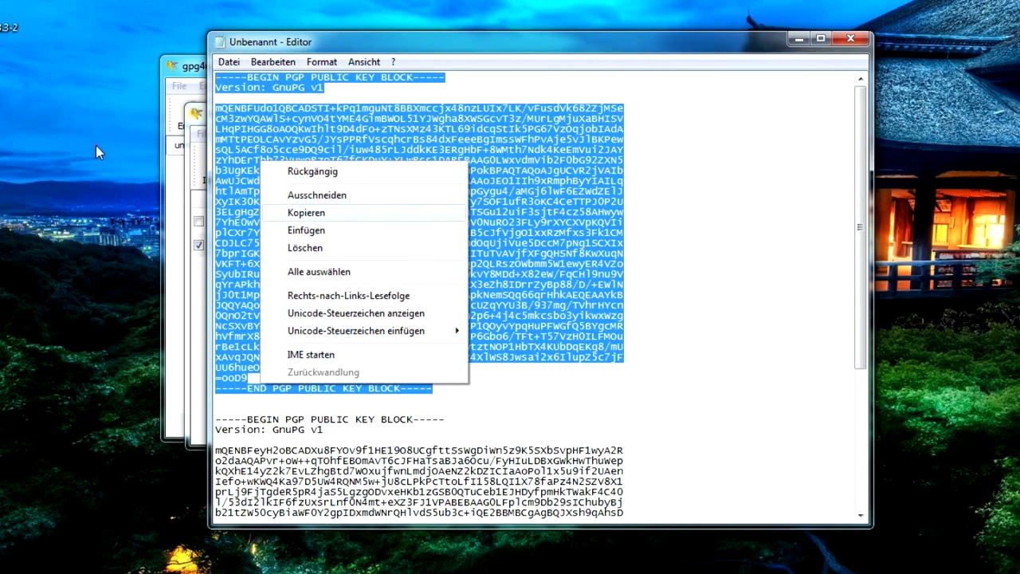
{"action": "key", "text": "Return"}
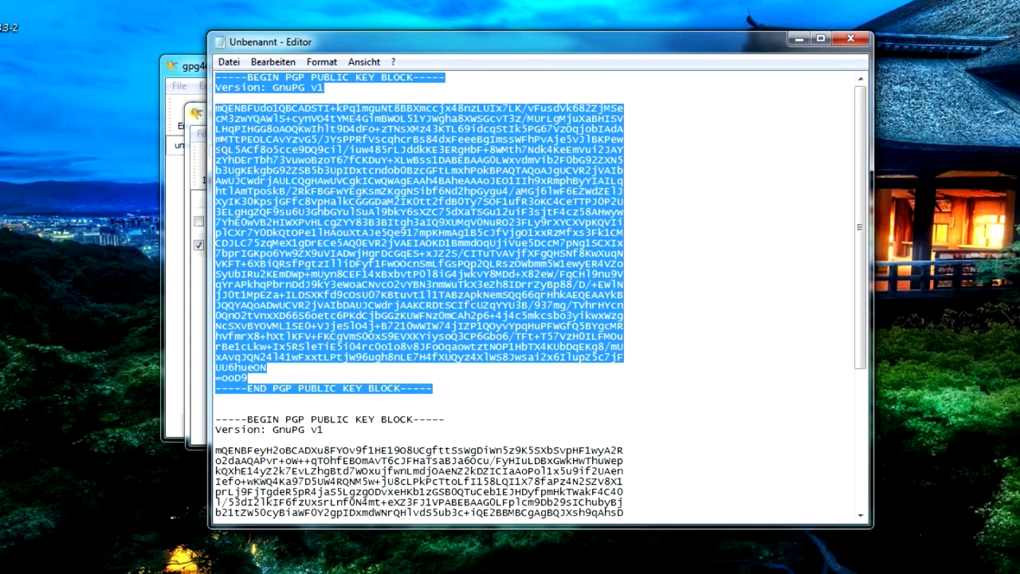
{"action": "left_click", "coordinate": [799, 38]}
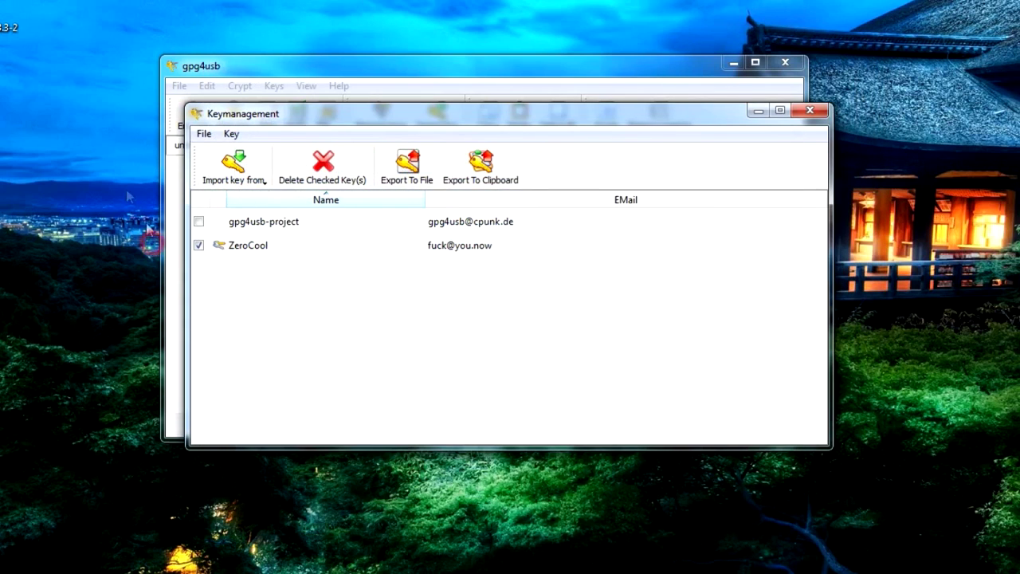
- Import the copied key from the clipboard, close Key Management, and type 'Hello How are you?'
{"action": "left_click", "coordinate": [199, 245]}
{"action": "left_click", "coordinate": [234, 169]}
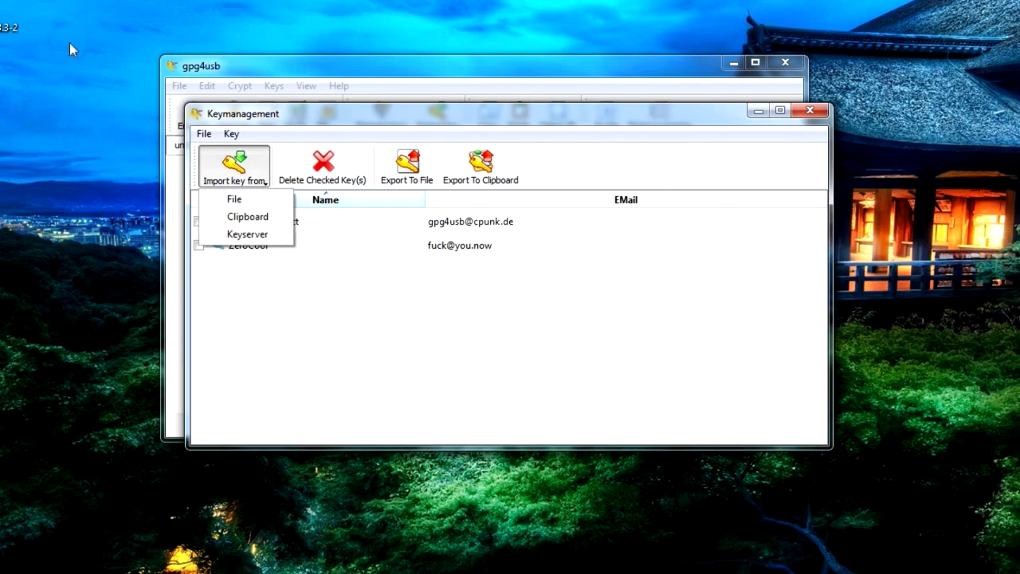
{"action": "left_click", "coordinate": [248, 216]}
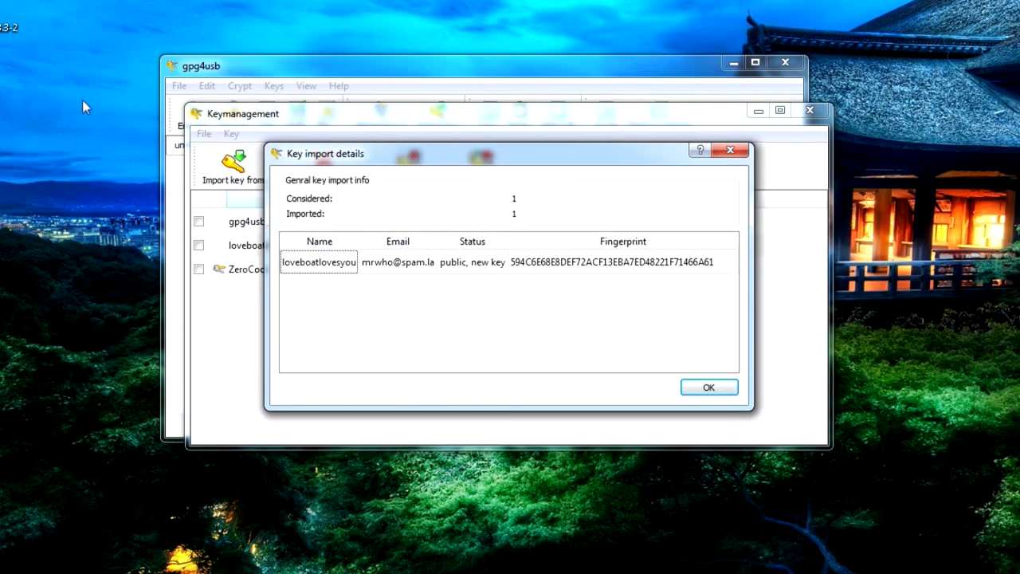
{"action": "left_click", "coordinate": [432, 217]}
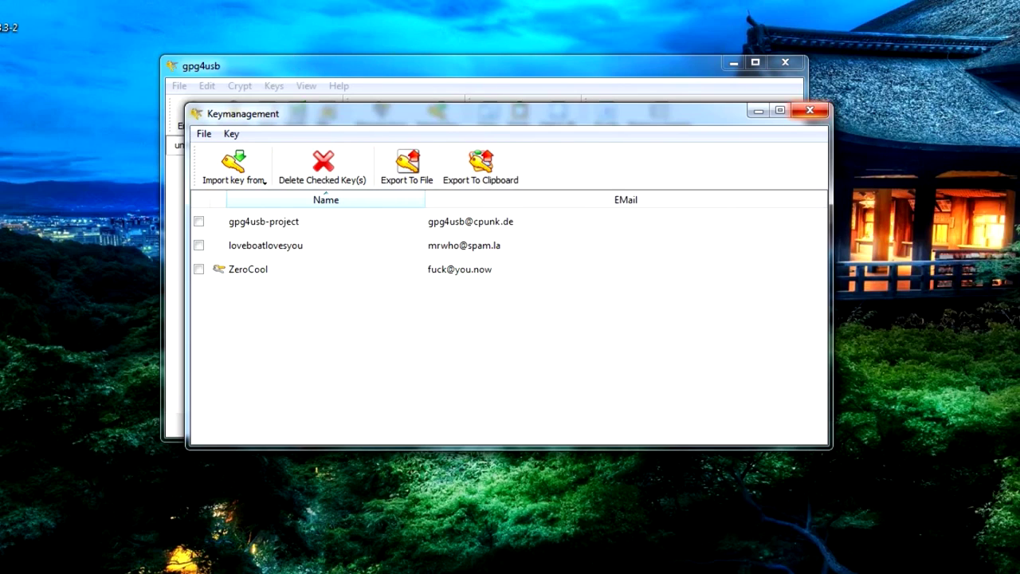
{"action": "left_click", "coordinate": [810, 110]}
{"action": "type", "text": "Hello How are you?"}
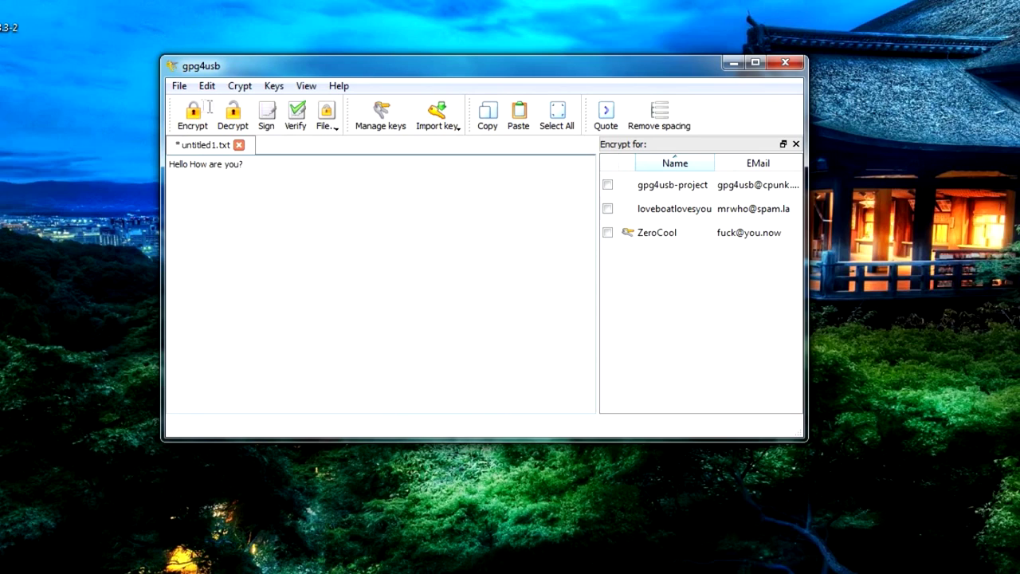
- Select the whole greeting and encrypt it for the two checked recipient keys
{"action": "key", "text": "ctrl+a"}
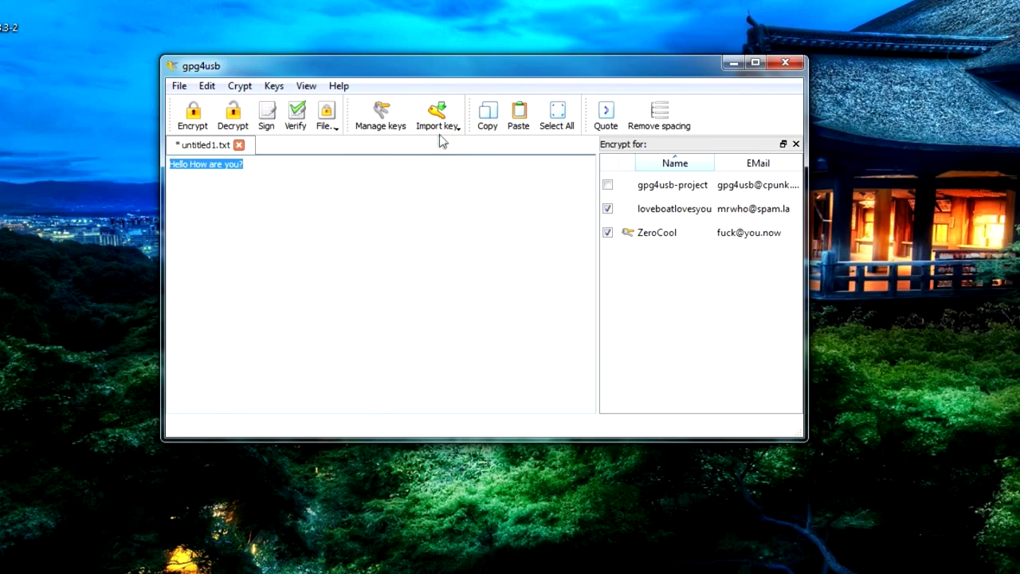
{"action": "key", "text": "ctrl+e"}
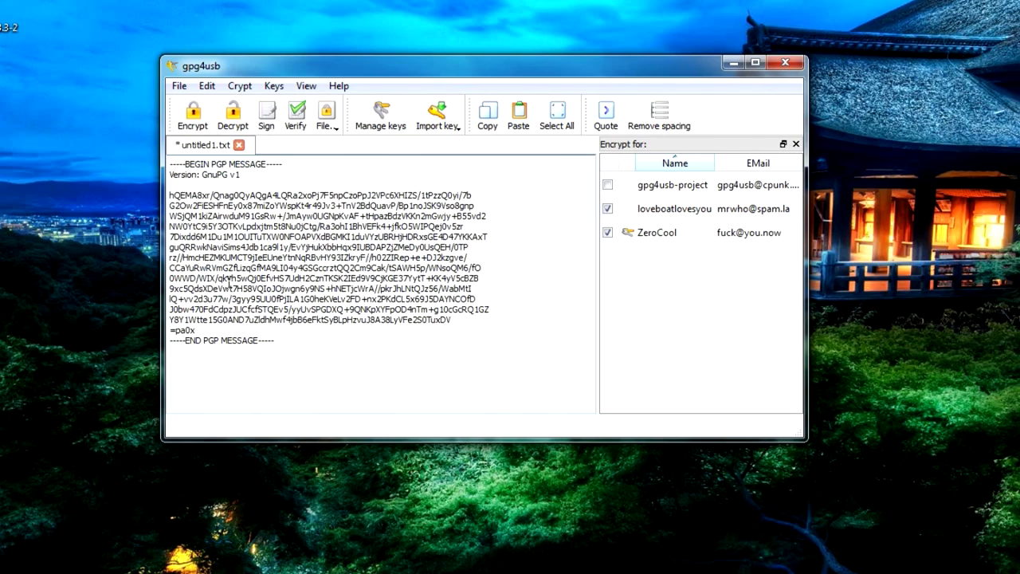